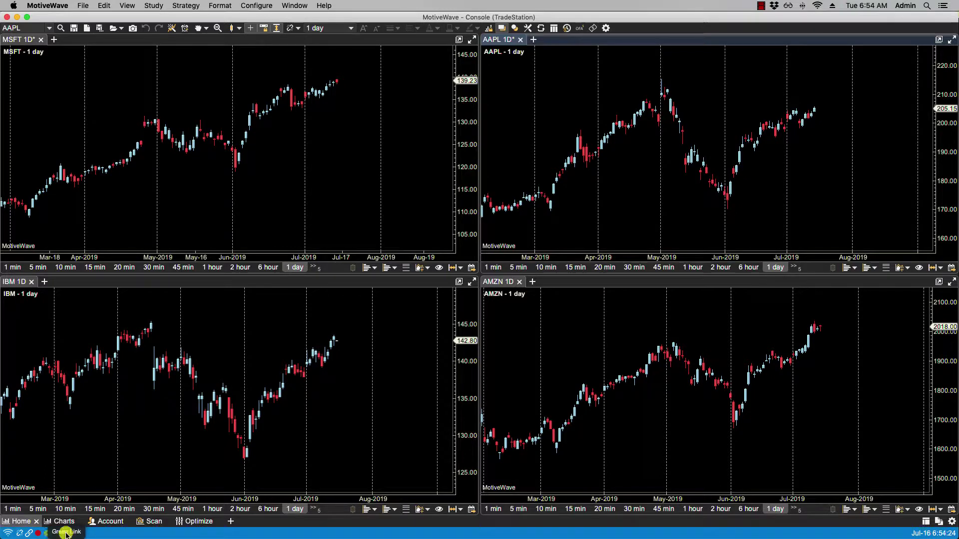
Step: Make the MSFT chart the active chart
left_click(401, 181)
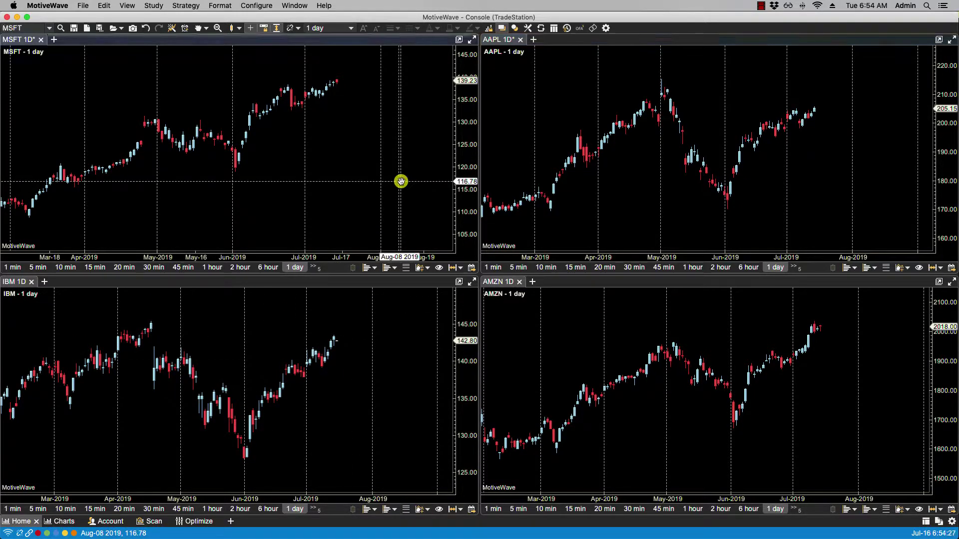
Step: Show the link-group choices for the MSFT chart
left_click(300, 30)
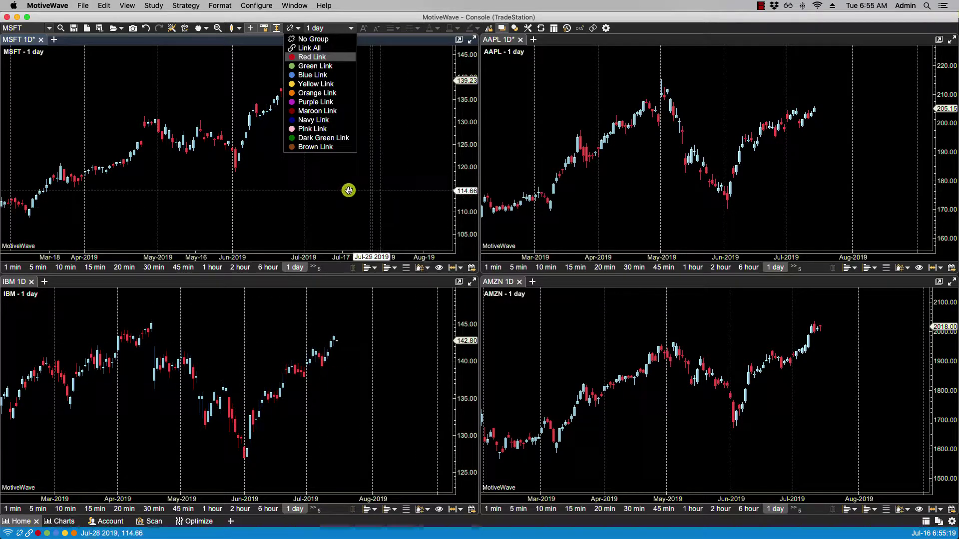
Step: Put MSFT and AAPL in the Red Link group and IBM and AMZN in Green Link
left_click(252, 211)
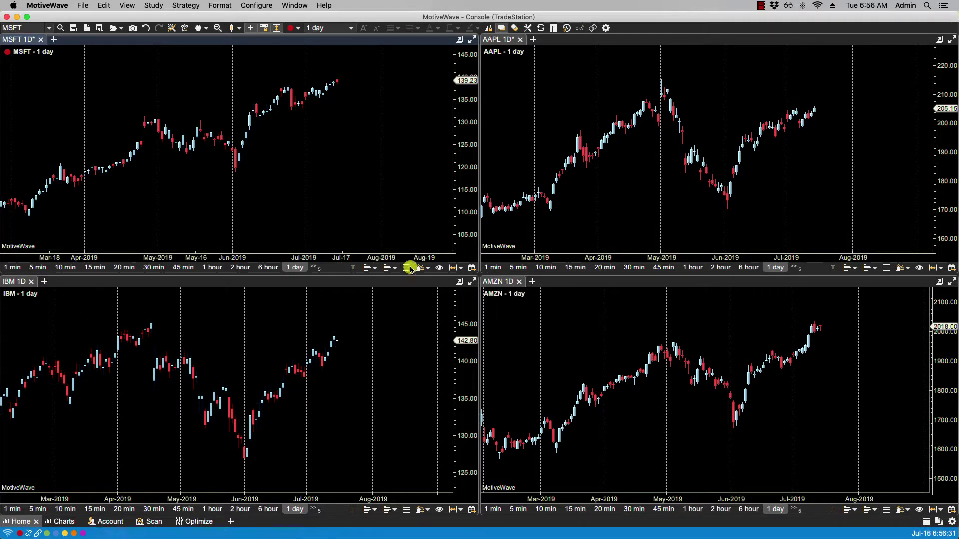
left_click(520, 86)
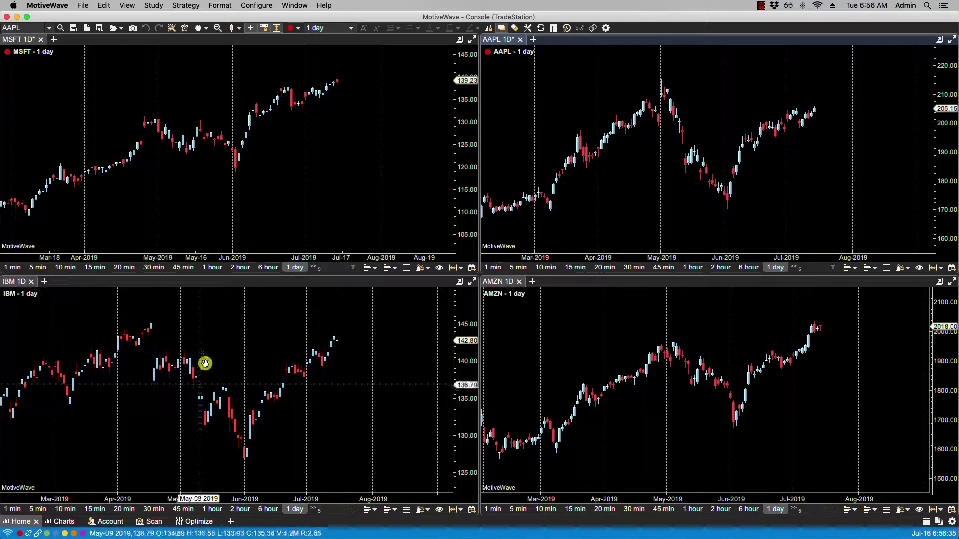
left_click(222, 328)
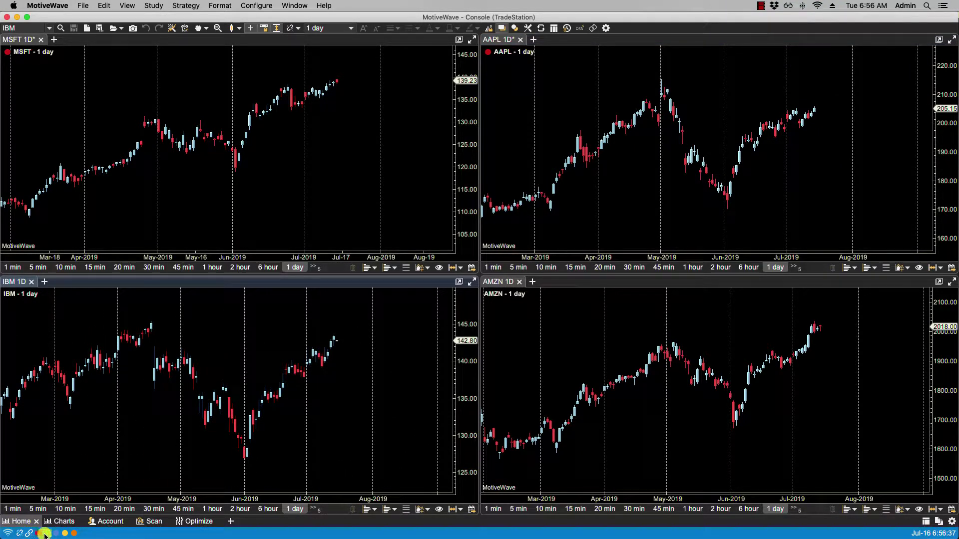
left_click(517, 384)
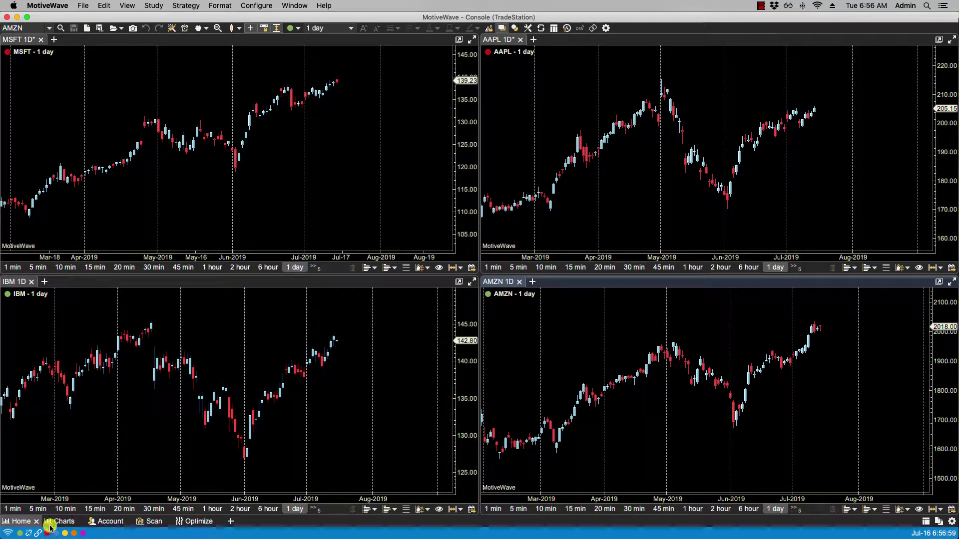
Step: Open a new DOM window for AMZN and move it off the charts
left_click(83, 6)
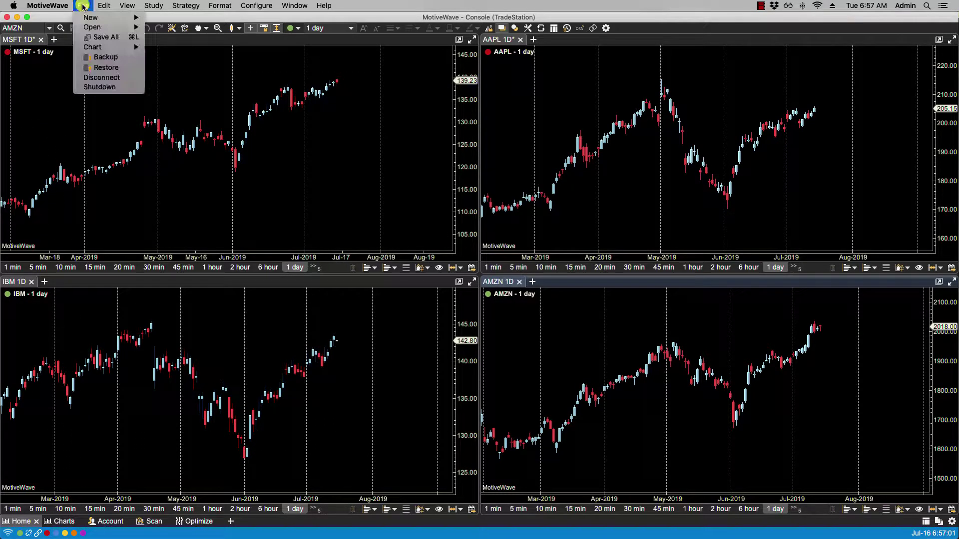
mouse_move(100, 17)
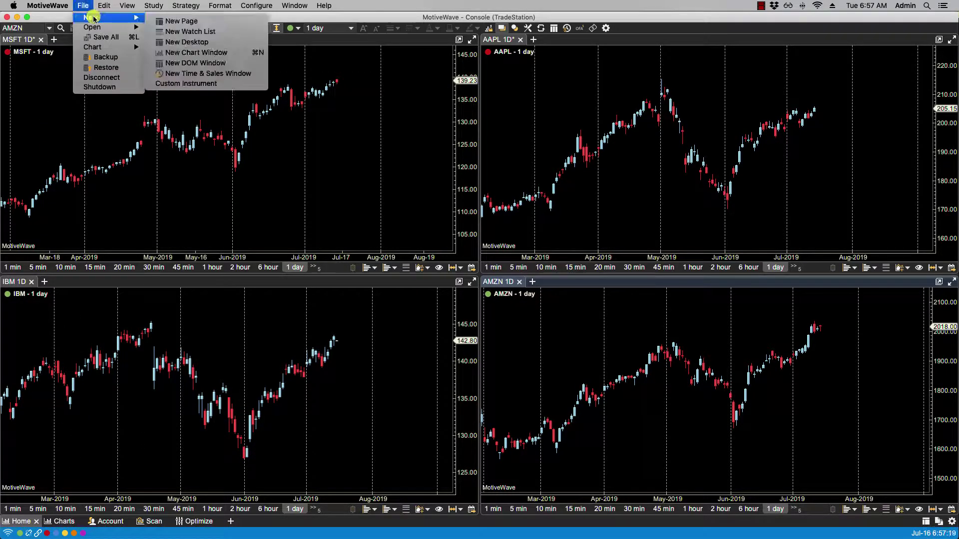
left_click(193, 63)
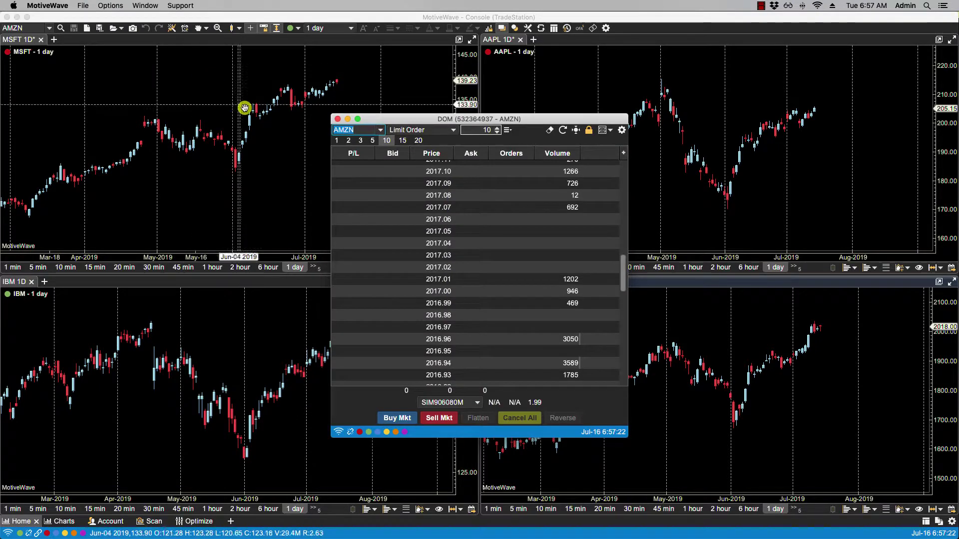
left_click_drag(411, 118, 447, 103)
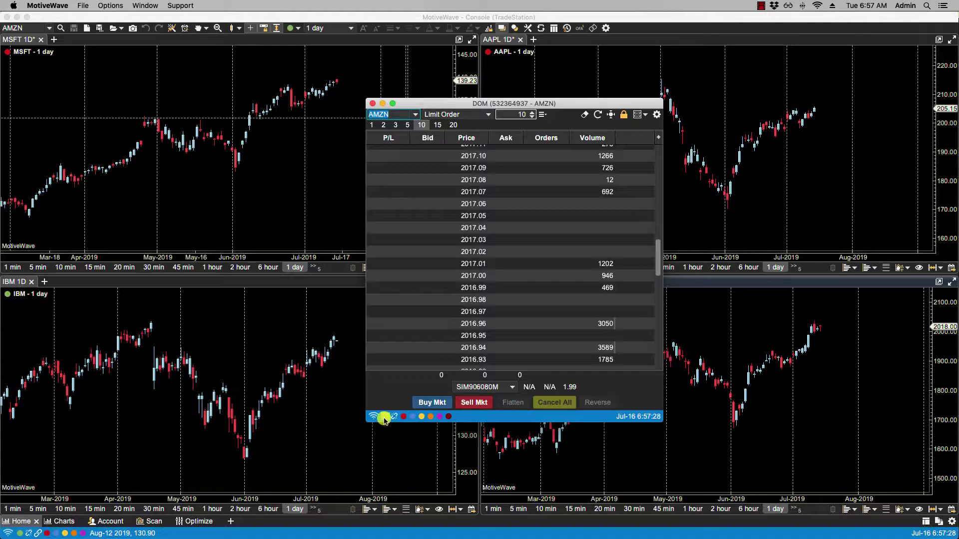
Step: Open an AMZN Time & Sales window, move it aside, and check the Window list
left_click(84, 6)
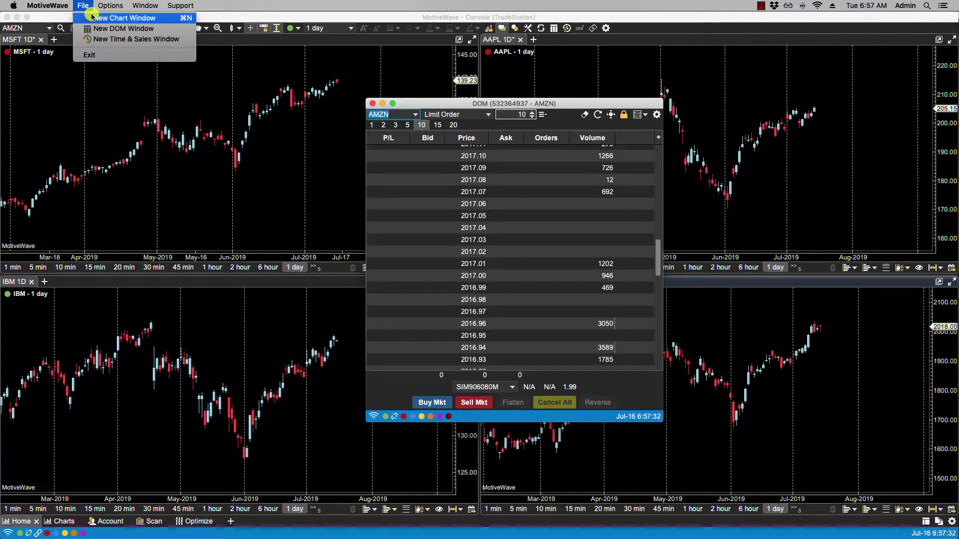
left_click(111, 39)
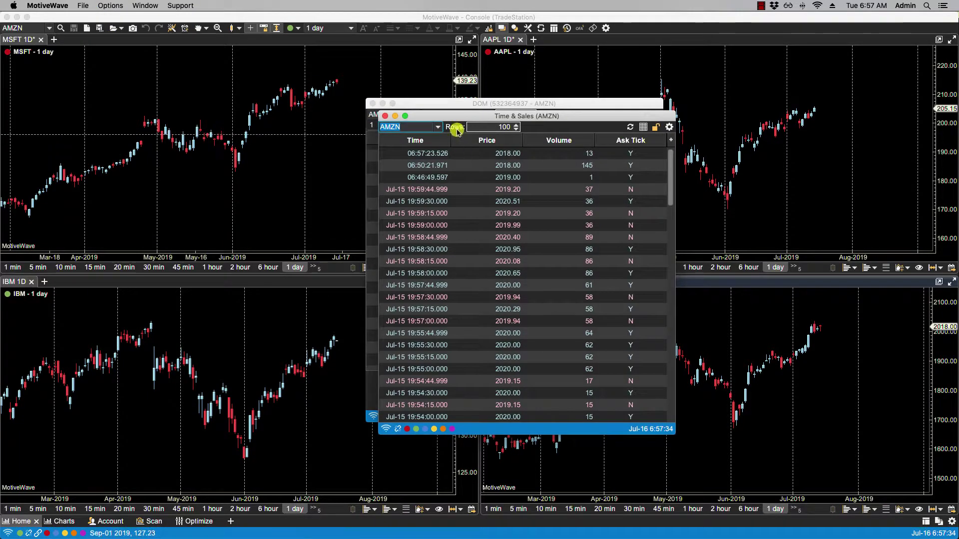
left_click_drag(456, 115, 643, 88)
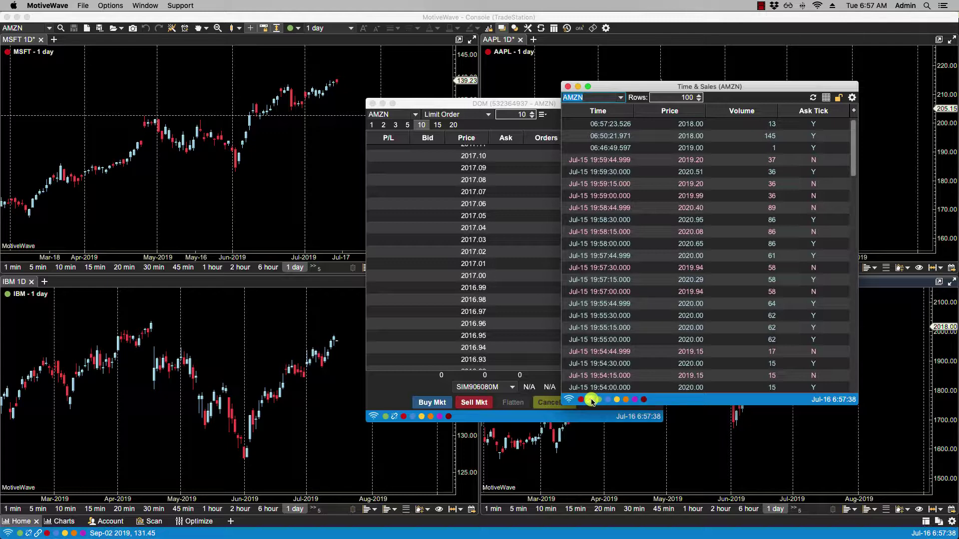
left_click(145, 6)
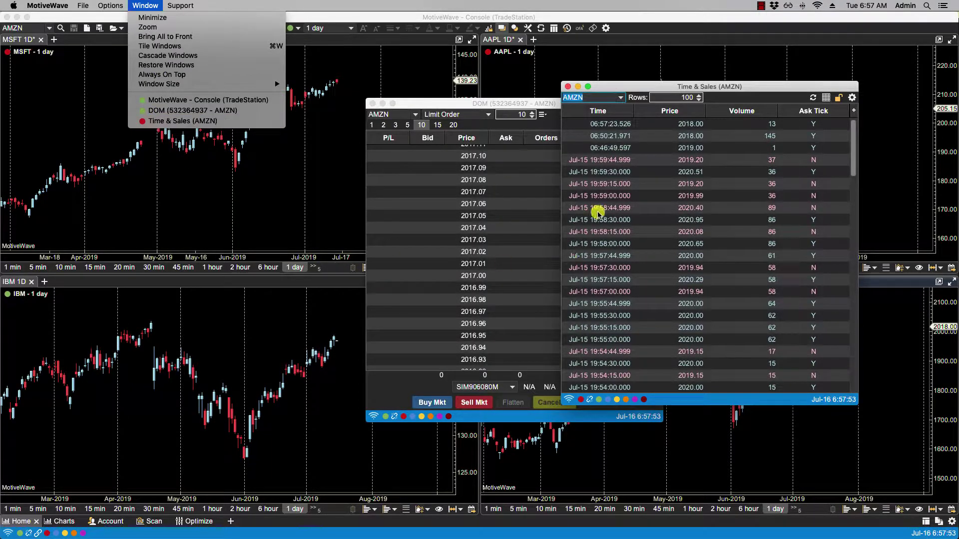
left_click(569, 90)
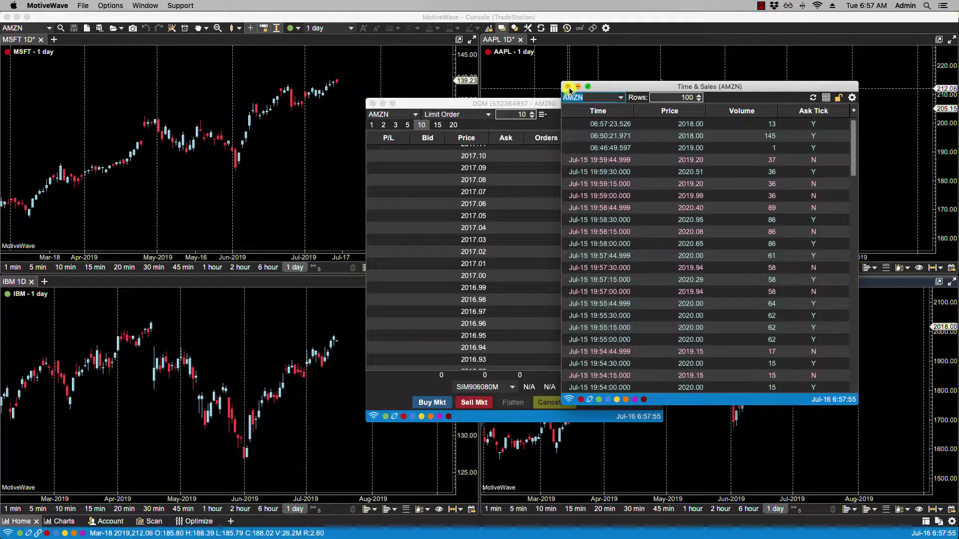
Step: Close the Time & Sales and DOM windows and inspect the Preferences Linking default link type
left_click(568, 87)
left_click(372, 104)
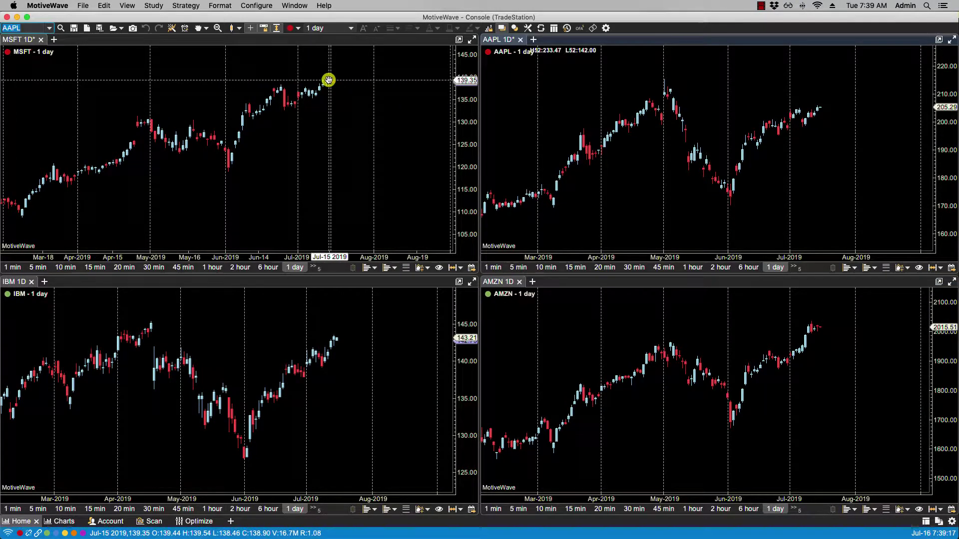
mouse_move(329, 80)
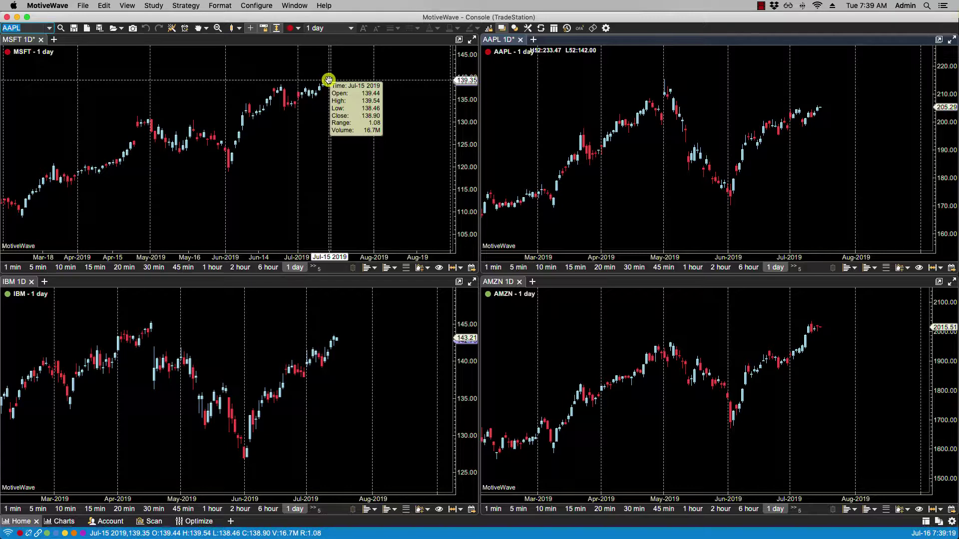
left_click(265, 9)
left_click(272, 59)
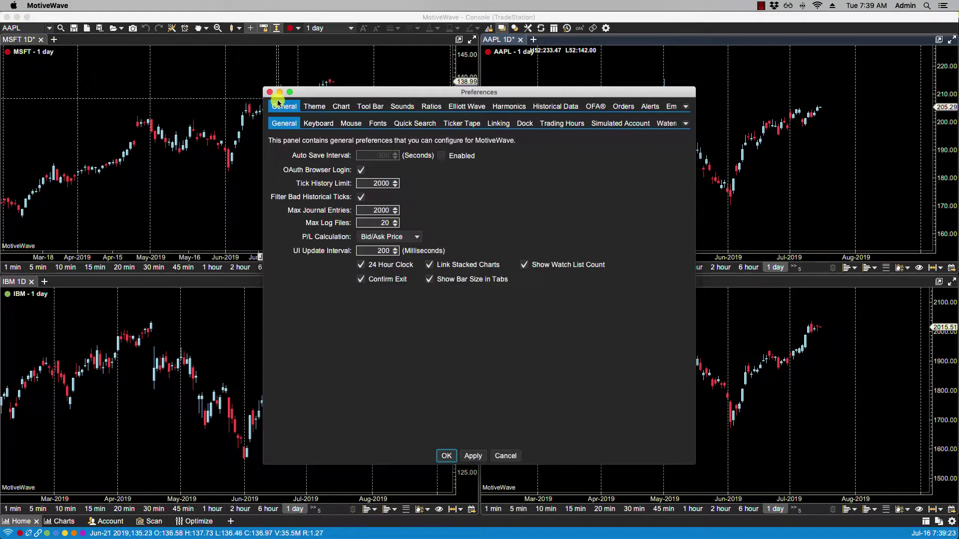
left_click(498, 124)
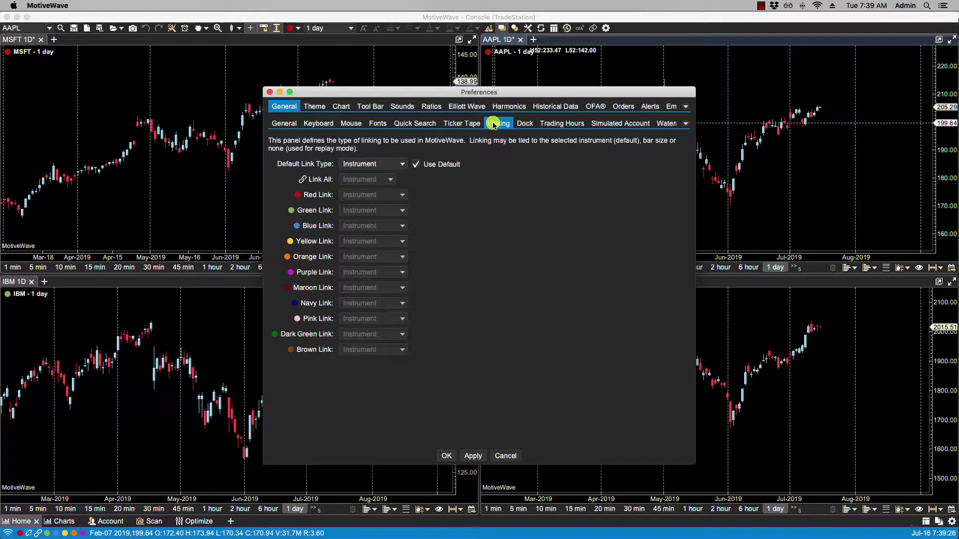
left_click(399, 166)
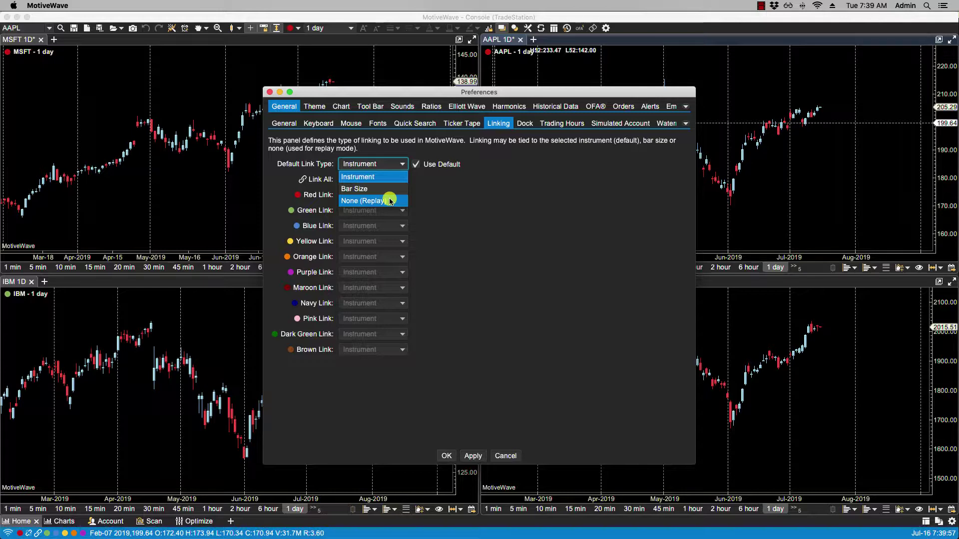
Step: Enable separate link types per colour group and set Green Link to Bar Size
left_click(460, 196)
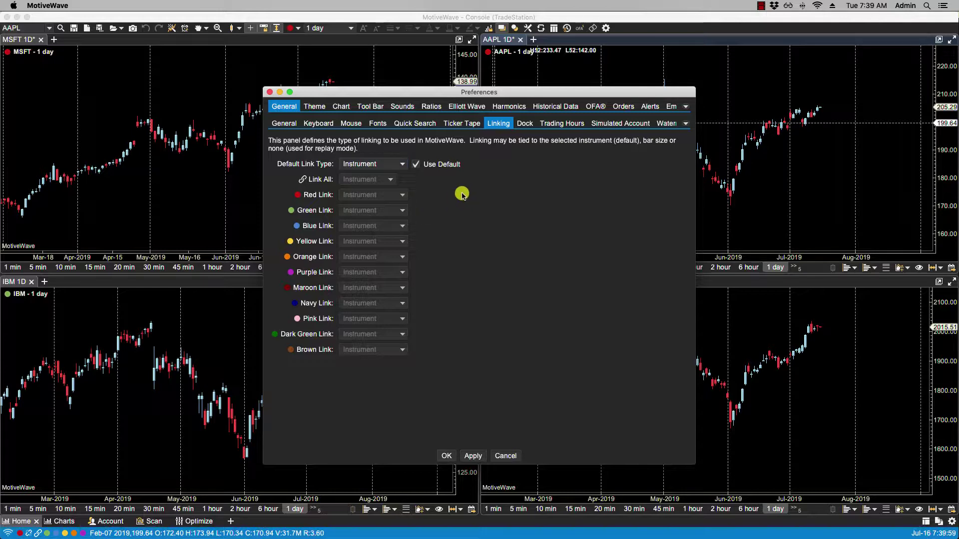
left_click(418, 165)
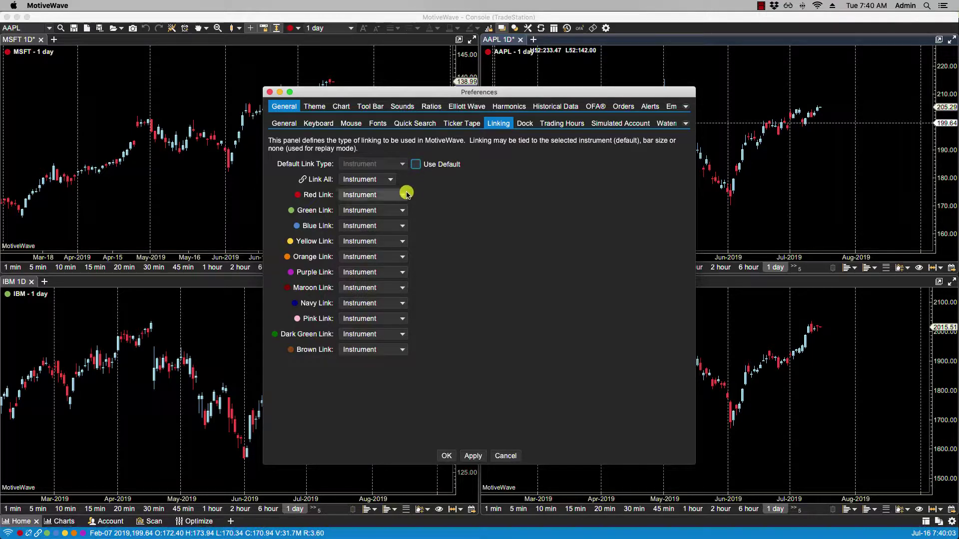
left_click(380, 211)
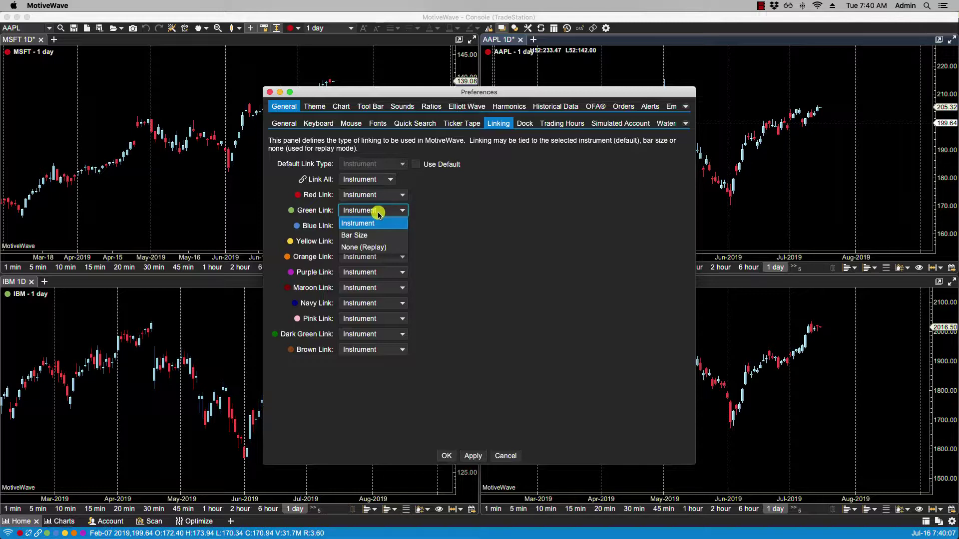
left_click(361, 236)
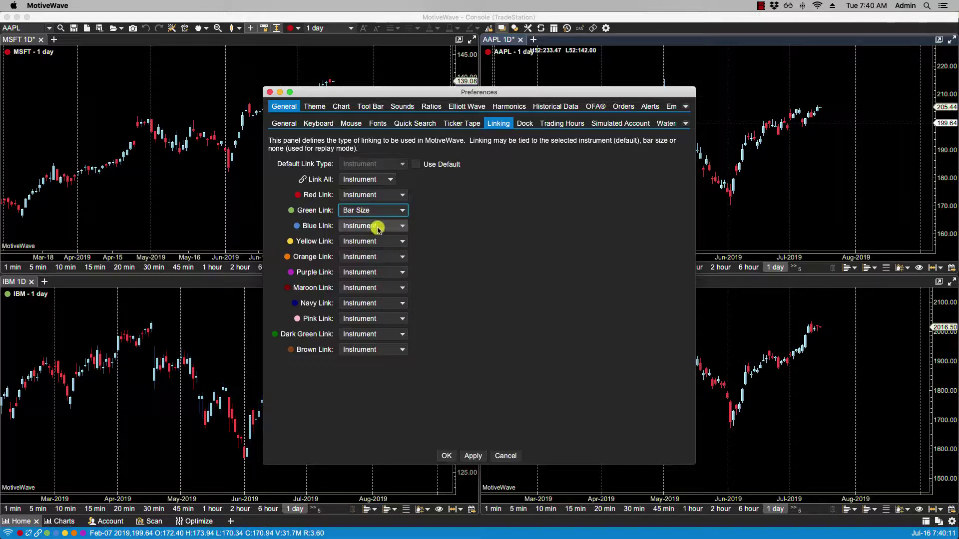
Step: Keep Blue Link on Instrument, set Yellow Link to None (Replay), and apply the preferences
left_click(378, 227)
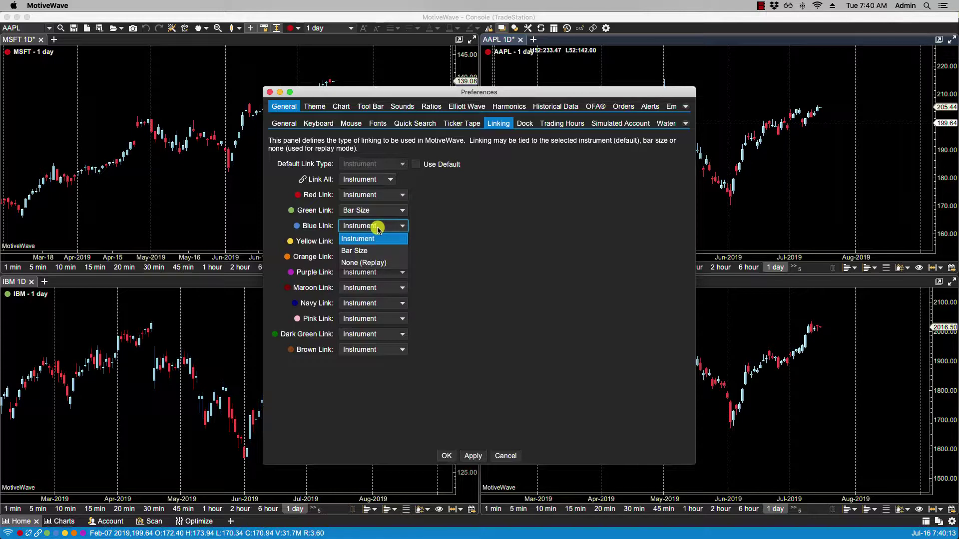
left_click(398, 238)
left_click(394, 241)
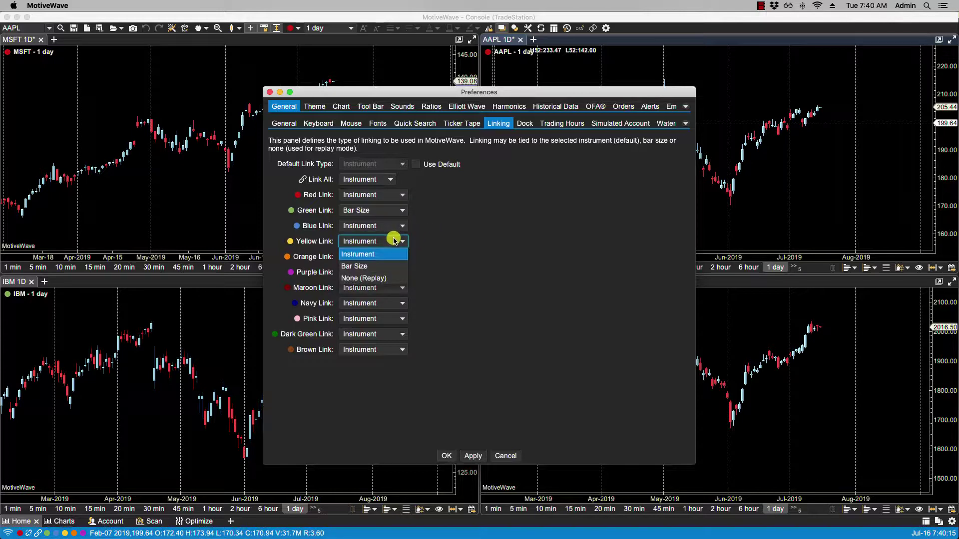
left_click(363, 278)
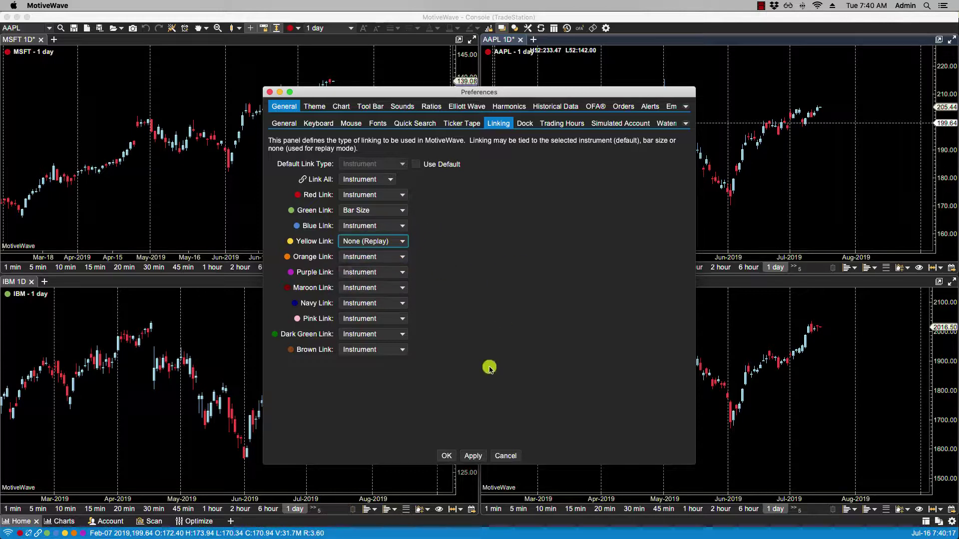
left_click(470, 457)
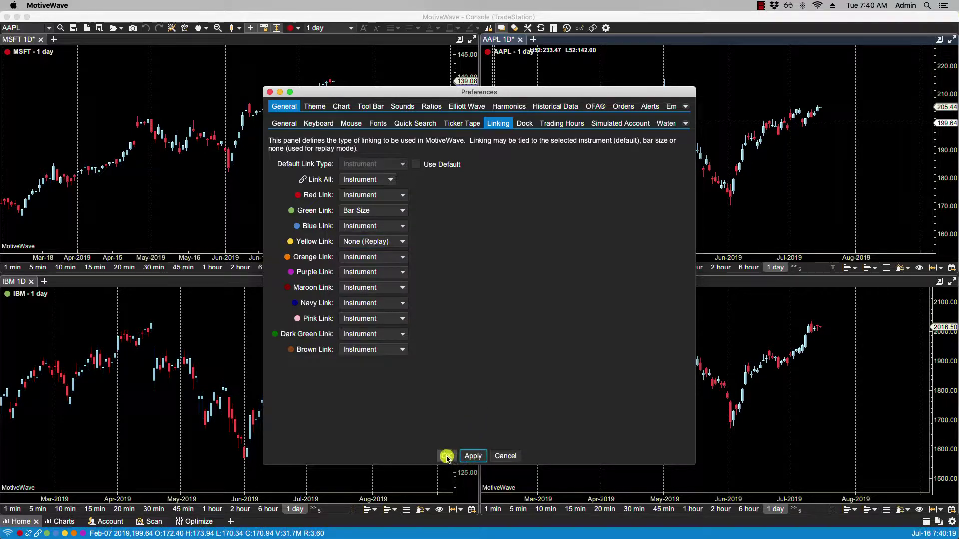
left_click(446, 456)
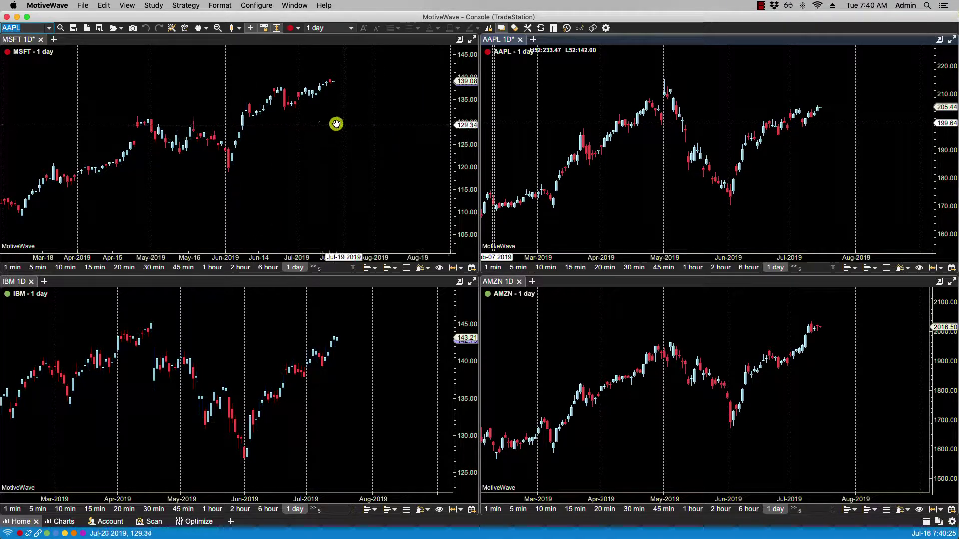
Step: Load MSFT into the top-right chart and switch the IBM and AMZN charts to 1-hour bars
type("MSFT")
key("Return")
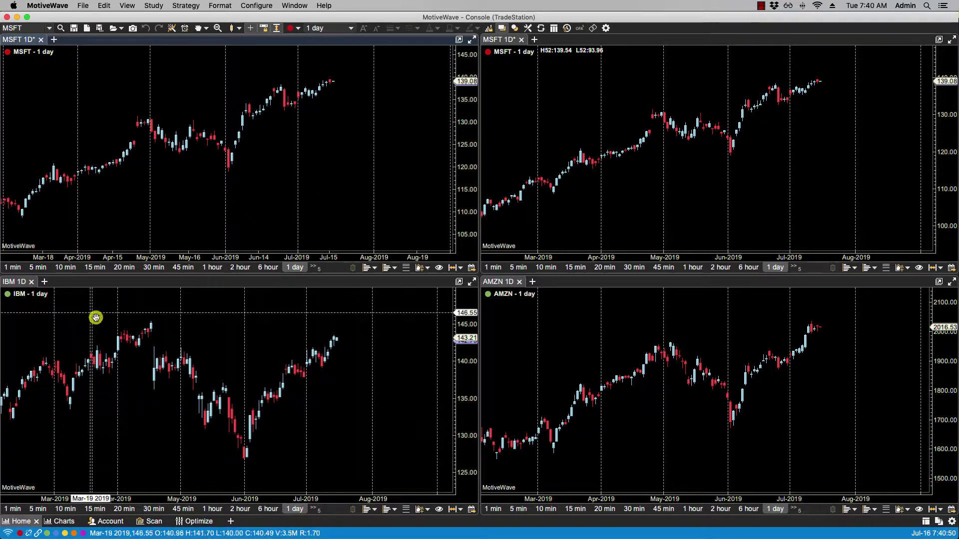
left_click(212, 509)
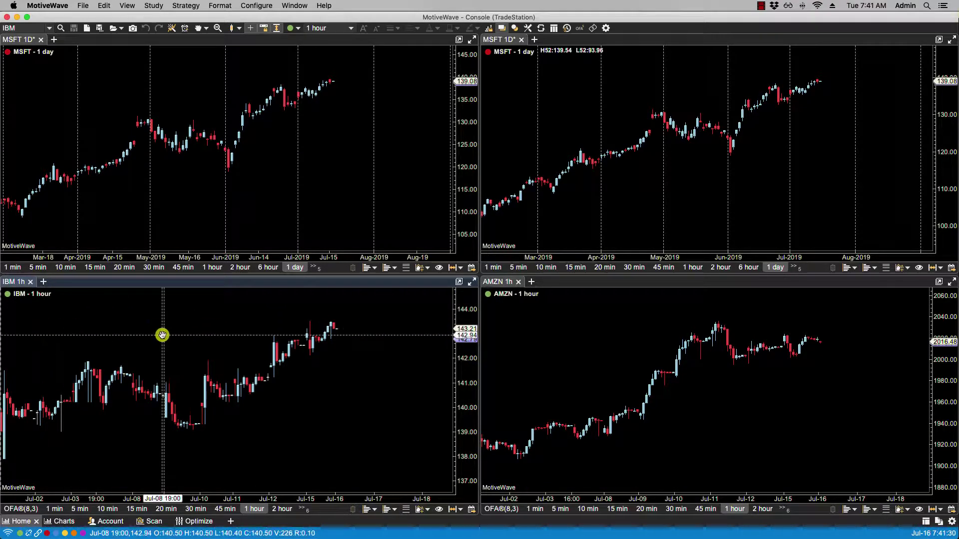
Step: Switch the IBM chart to 15 min bars, which also updates the linked AMZN chart
left_click(128, 508)
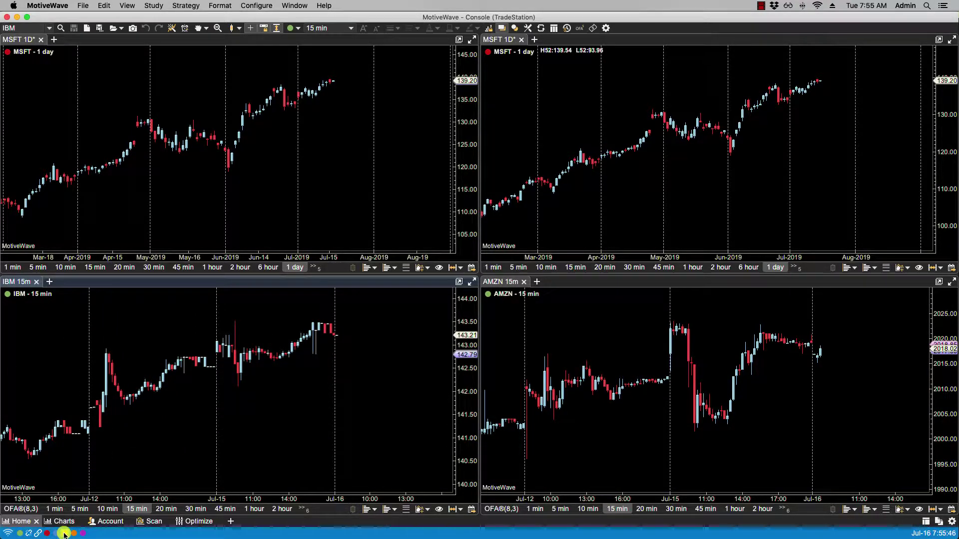
Step: Assign the IBM and AMZN charts to the yellow link group and show the replay controls
left_click(518, 482)
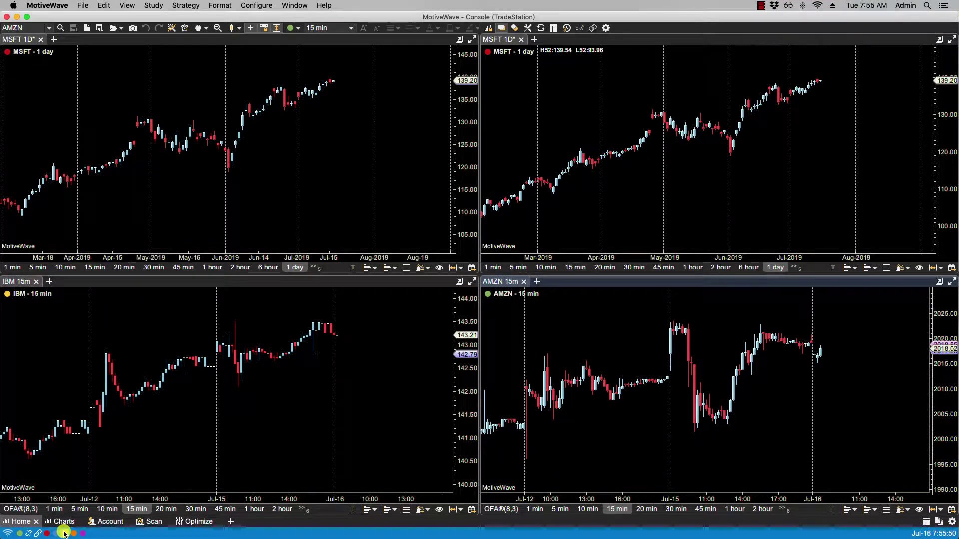
left_click(541, 28)
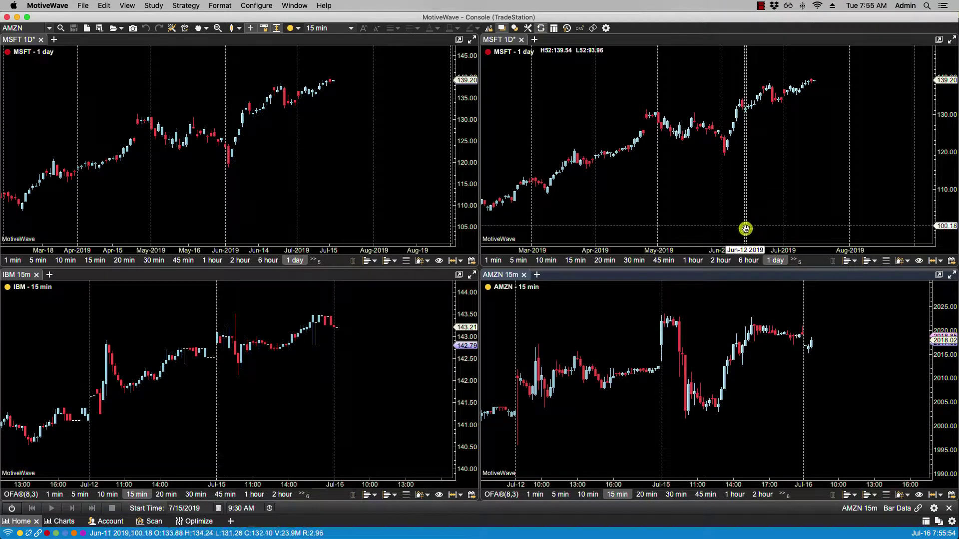
Step: Change the Replay Link setting from Page to Yellow Link in Replay Settings
left_click(932, 508)
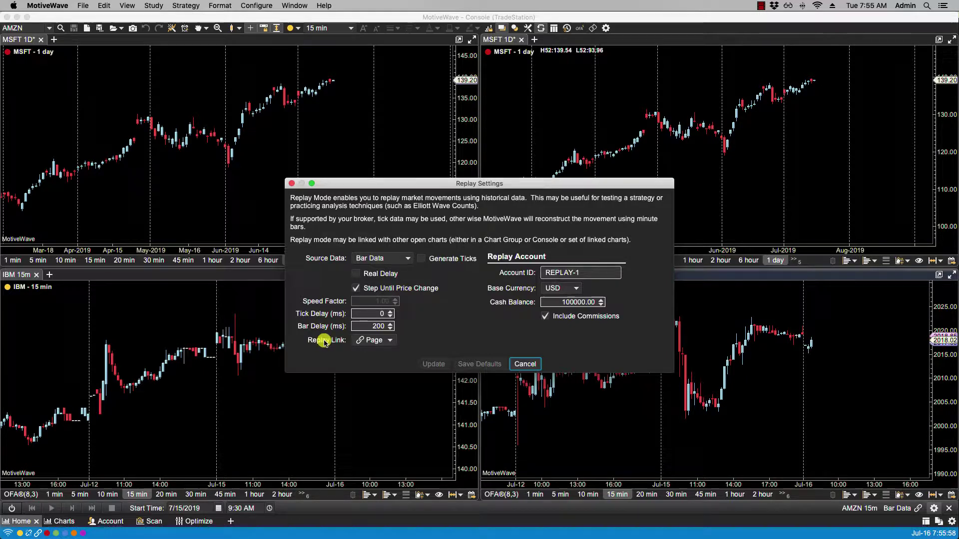
left_click(389, 341)
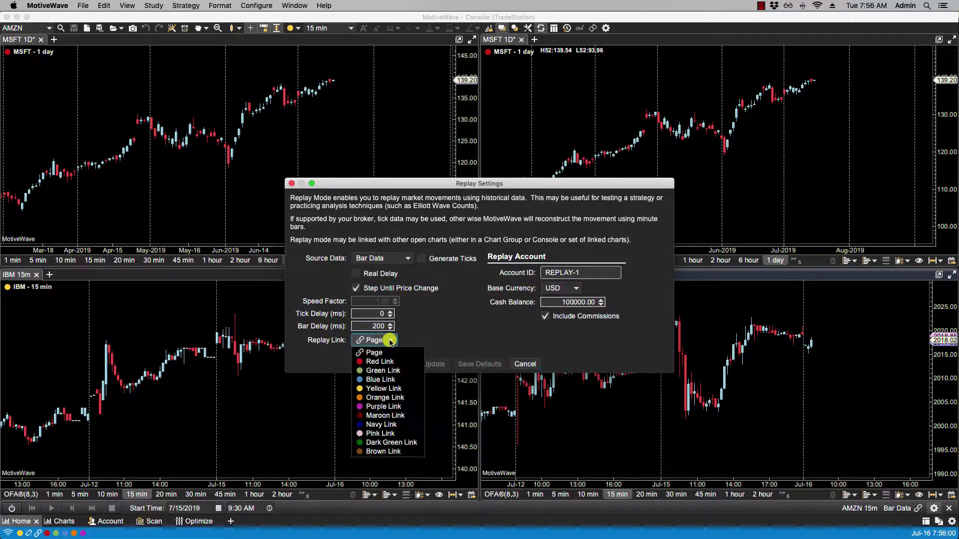
left_click(380, 388)
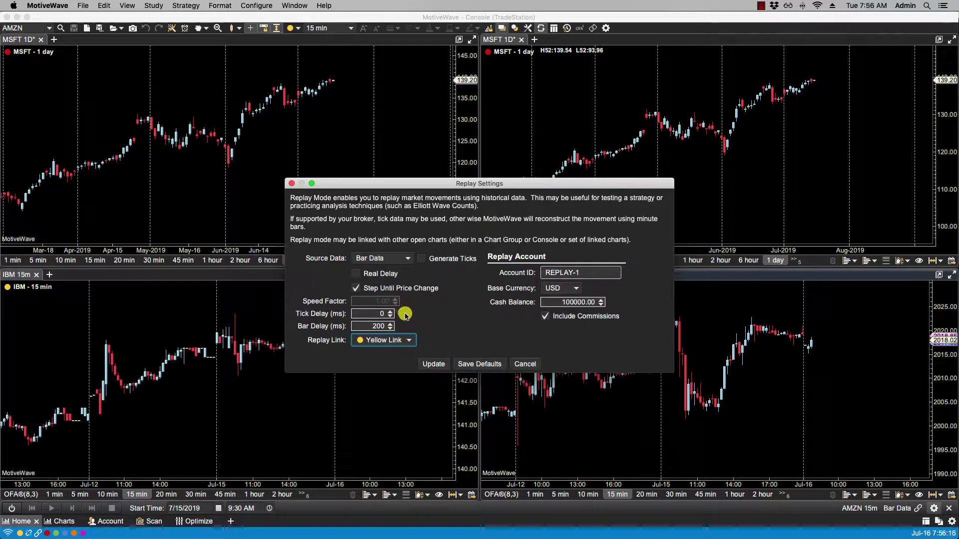
Step: Apply the replay settings and set the replay start date to July 1, 2019
left_click(438, 363)
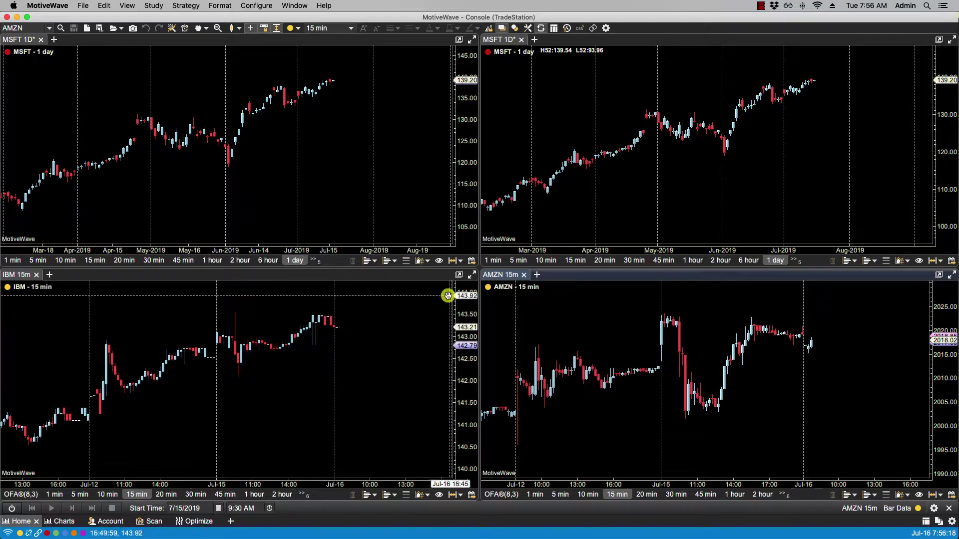
left_click(221, 508)
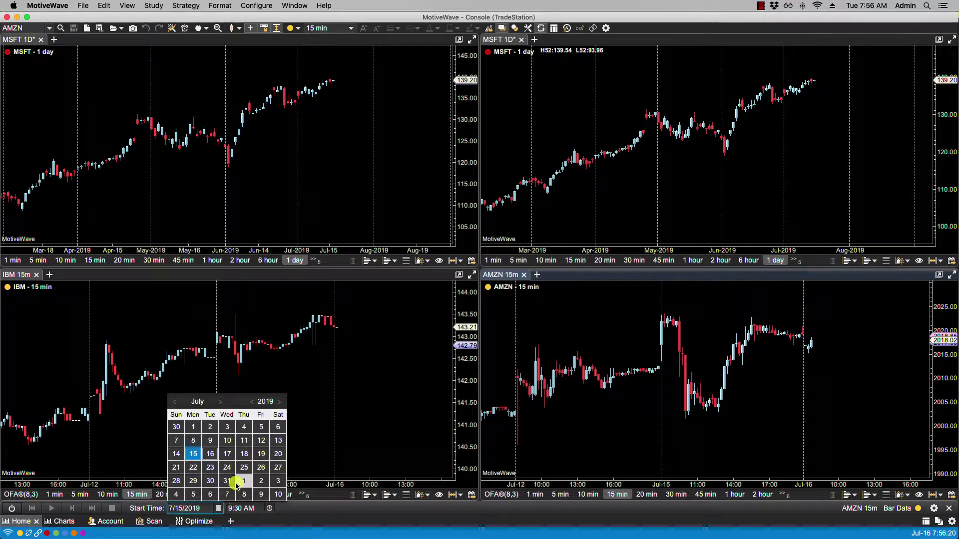
left_click(193, 427)
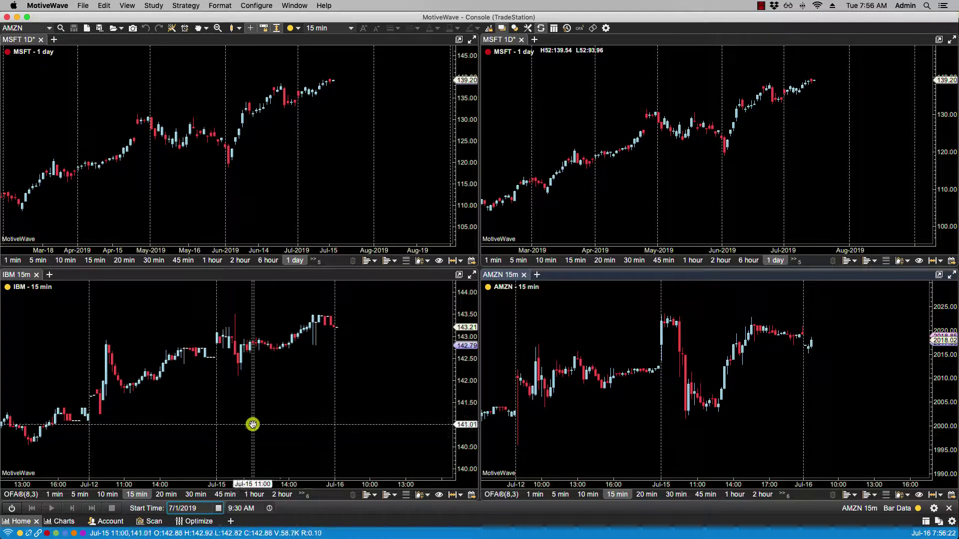
Step: Replay the linked IBM and AMZN charts from Jul-01 9:30, then stop the replay
left_click(9, 507)
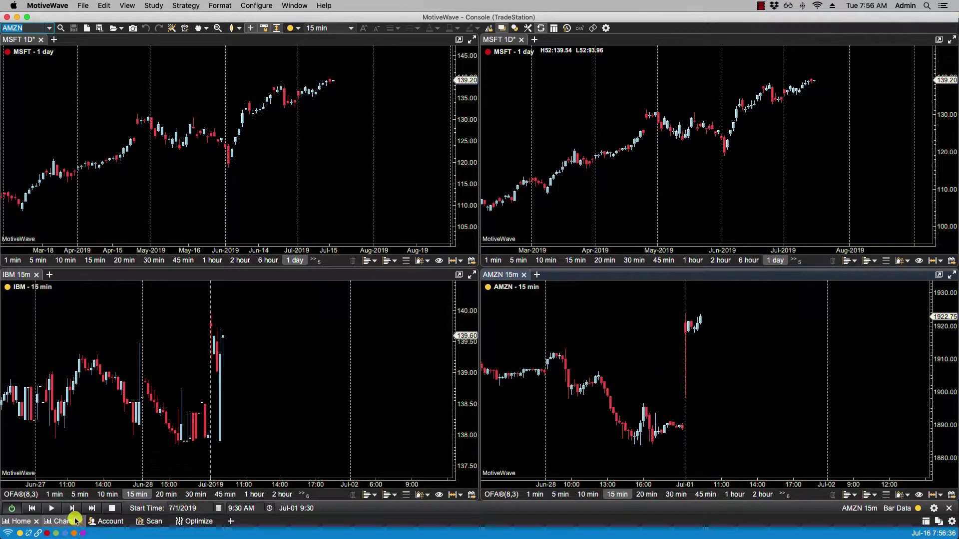
left_click(55, 509)
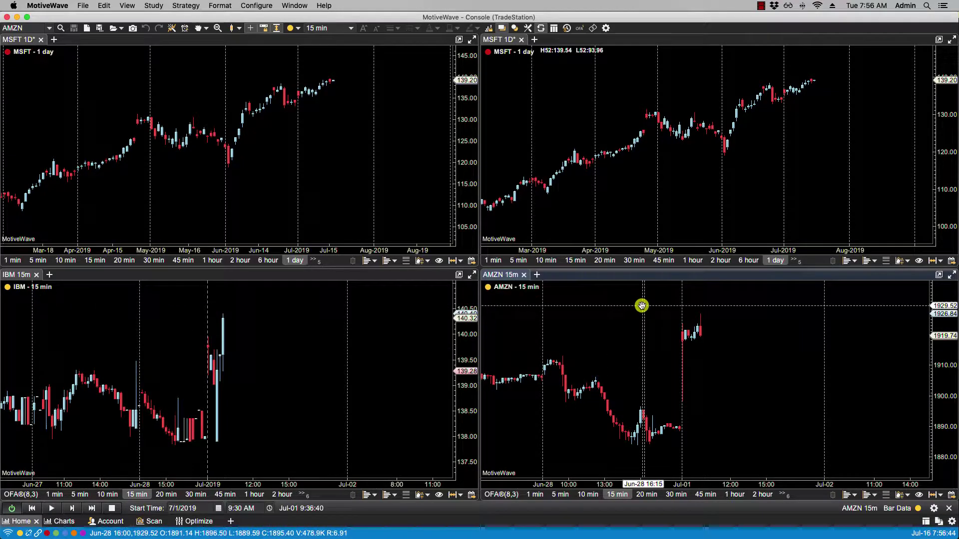
left_click(15, 509)
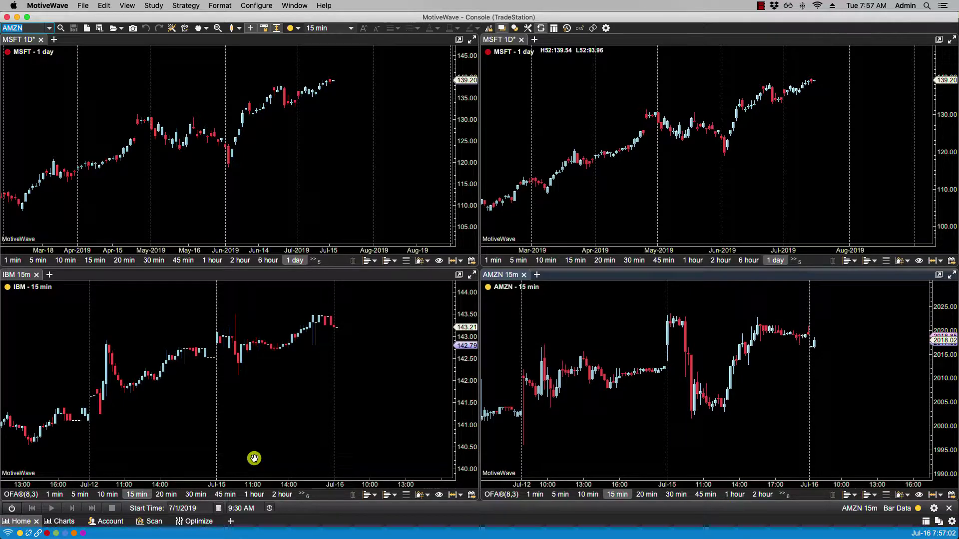
Step: Remove the IBM chart, then the AMZN chart, from the yellow link group
left_click(285, 428)
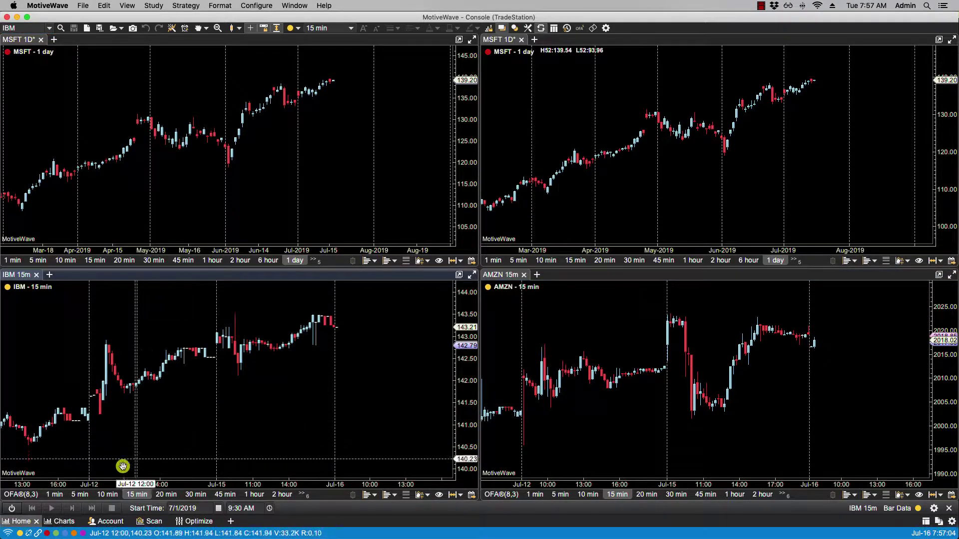
left_click(28, 535)
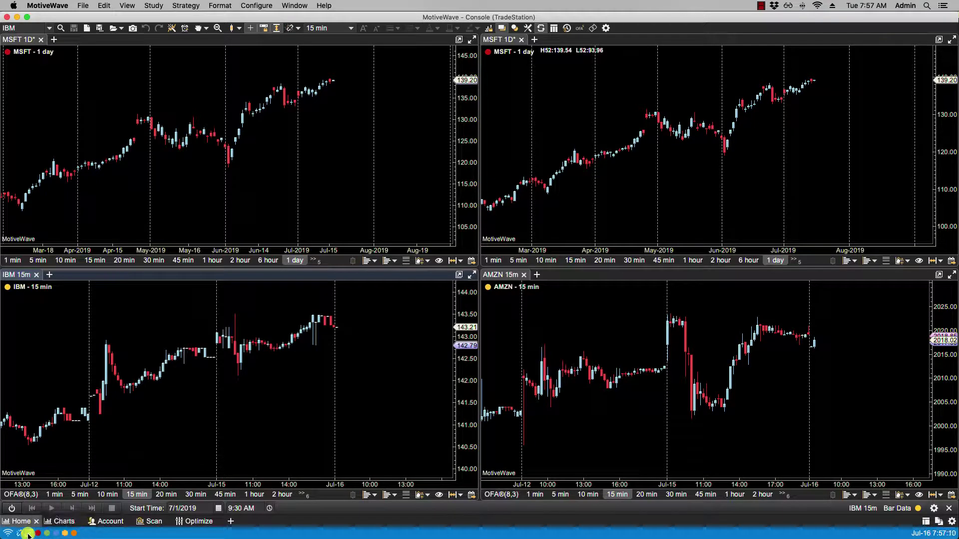
left_click(642, 317)
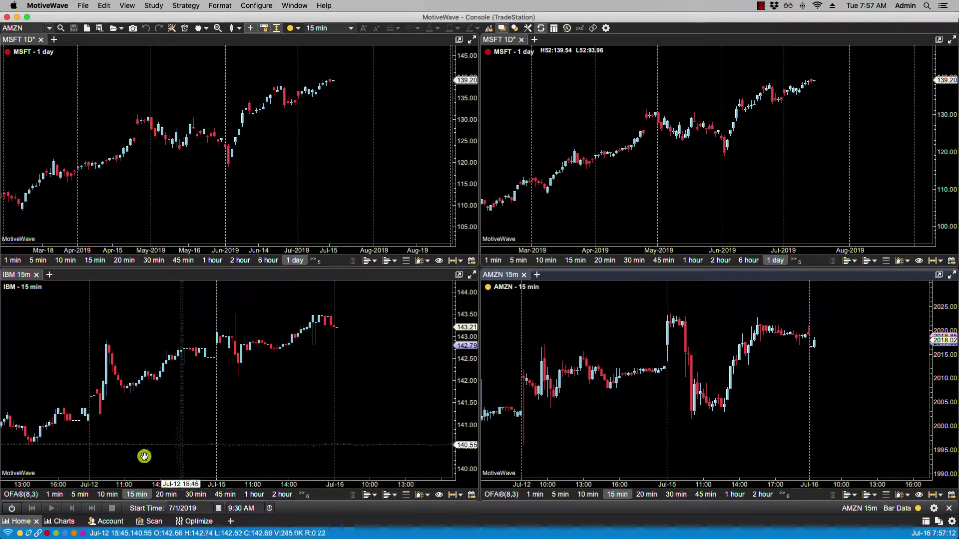
left_click(28, 535)
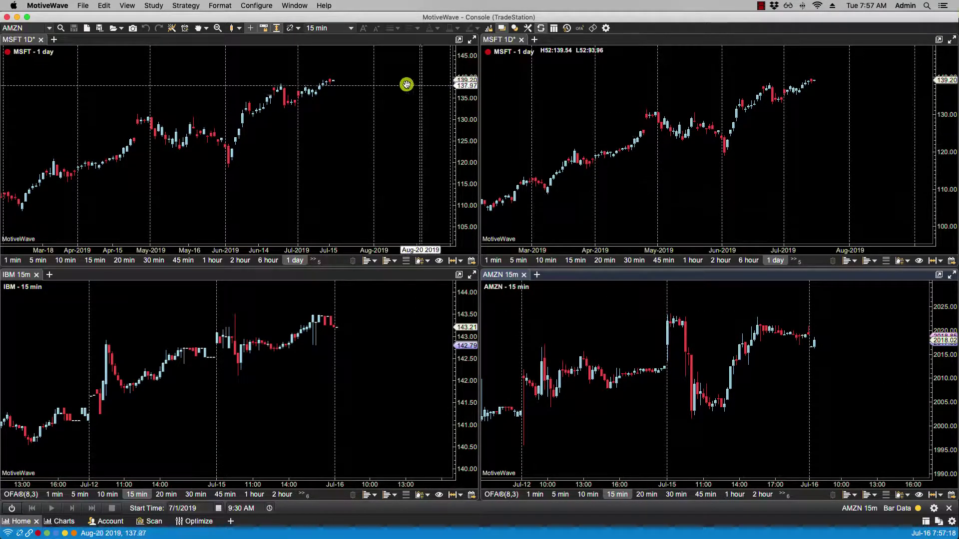
Step: Link all four charts together, then set every chart to No Group
mouse_move(284, 101)
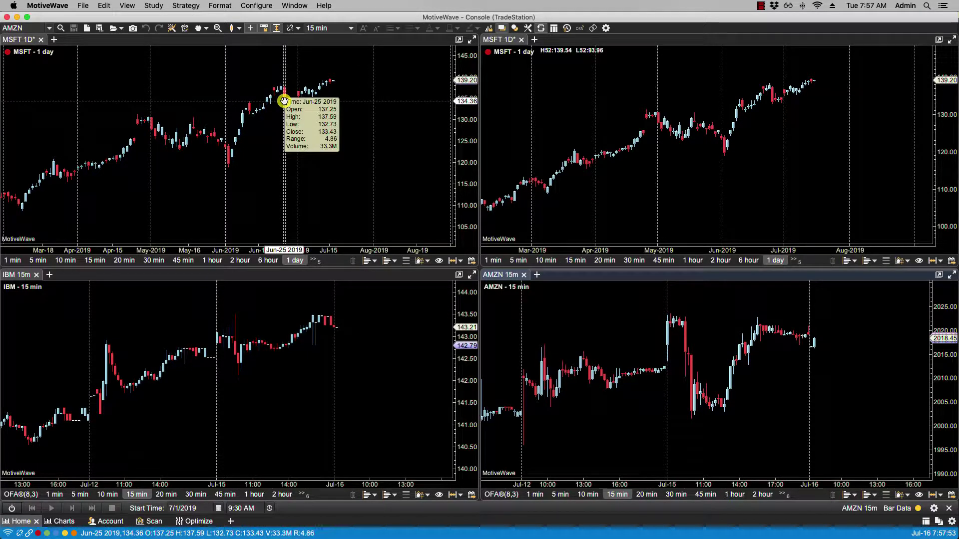
left_click(302, 31)
left_click(299, 48)
left_click(296, 32)
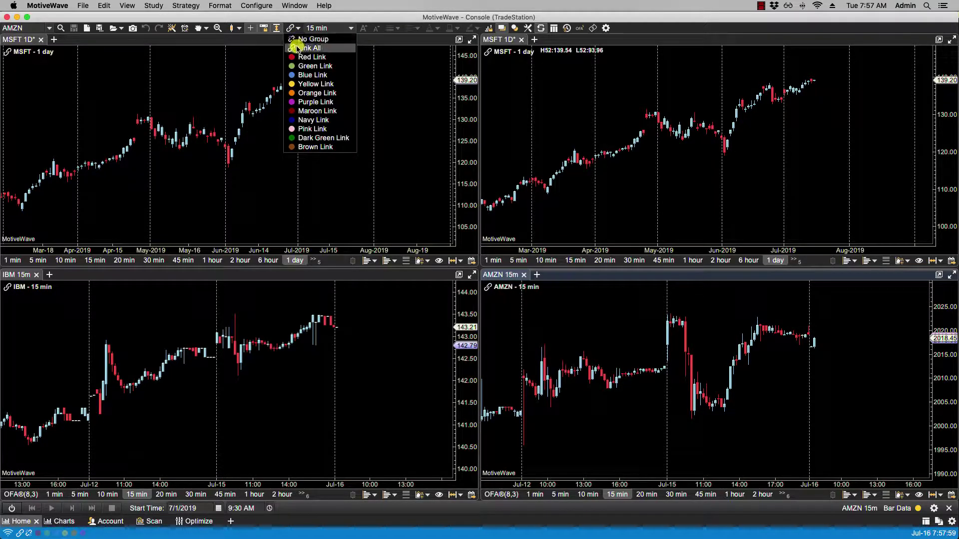
left_click(298, 40)
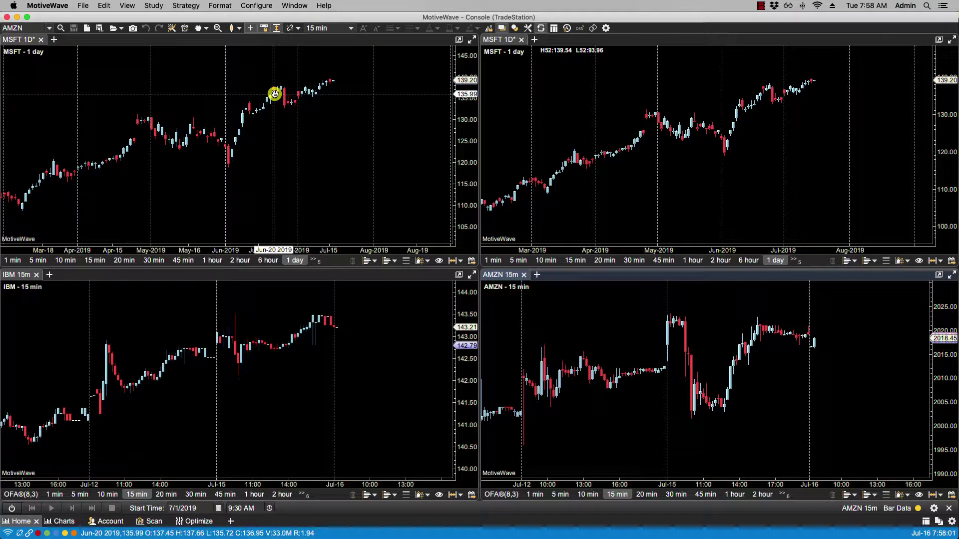